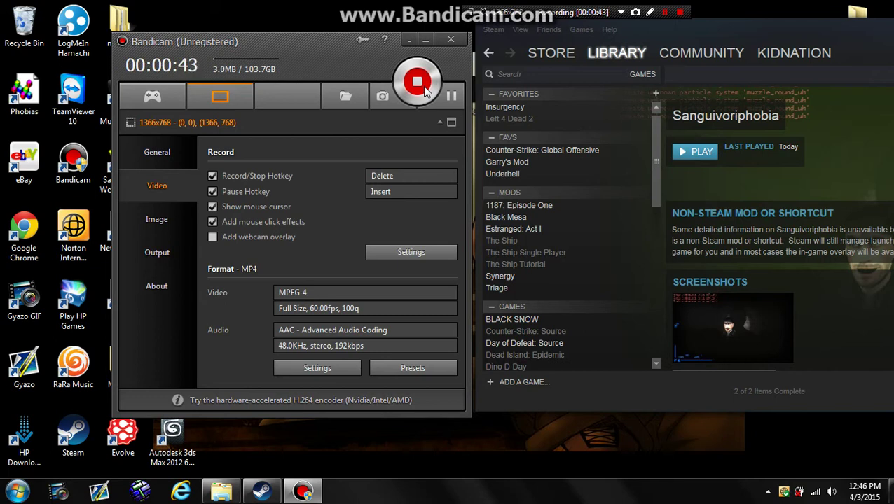
# - Launch Google Chrome from the Start menu and load underhell.gamebanana.com
pyautogui.moveTo(225, 498)
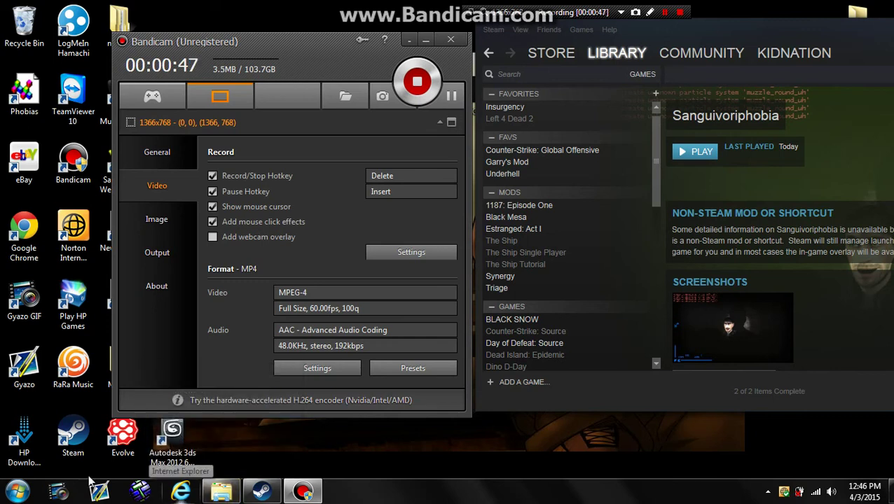
pyautogui.click(17, 492)
pyautogui.click(87, 231)
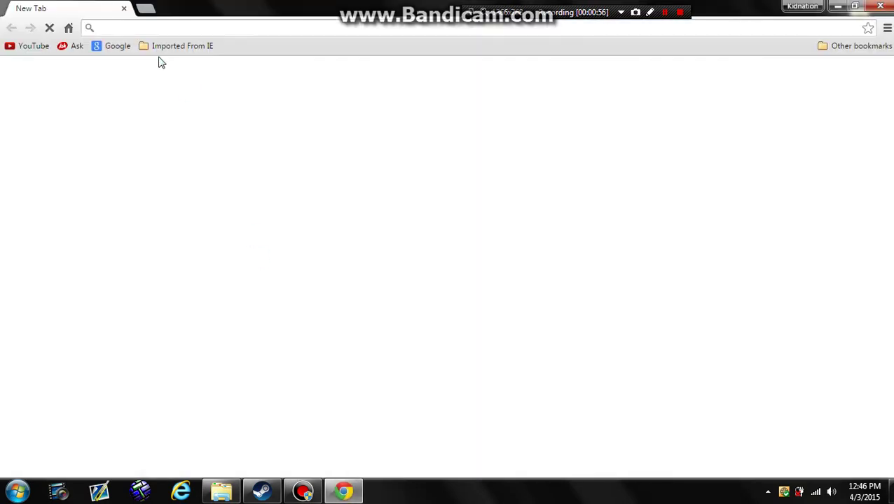
pyautogui.write('underhell.gameban')
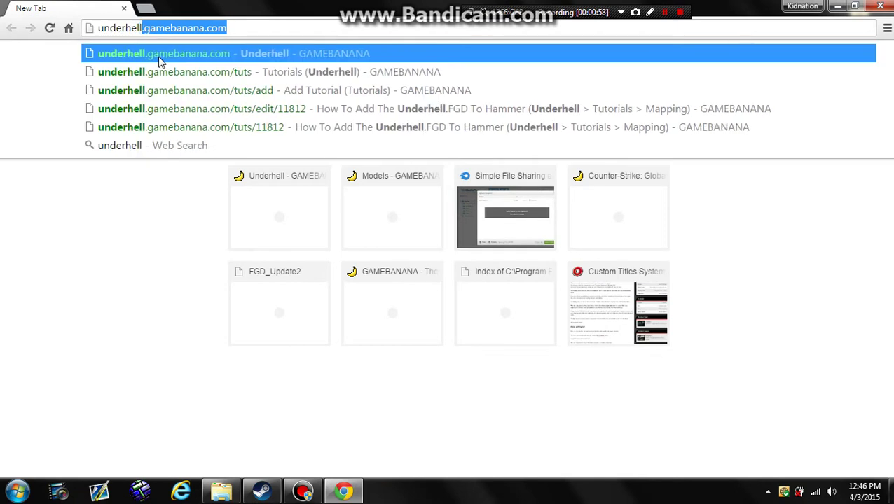
pyautogui.write('anan')
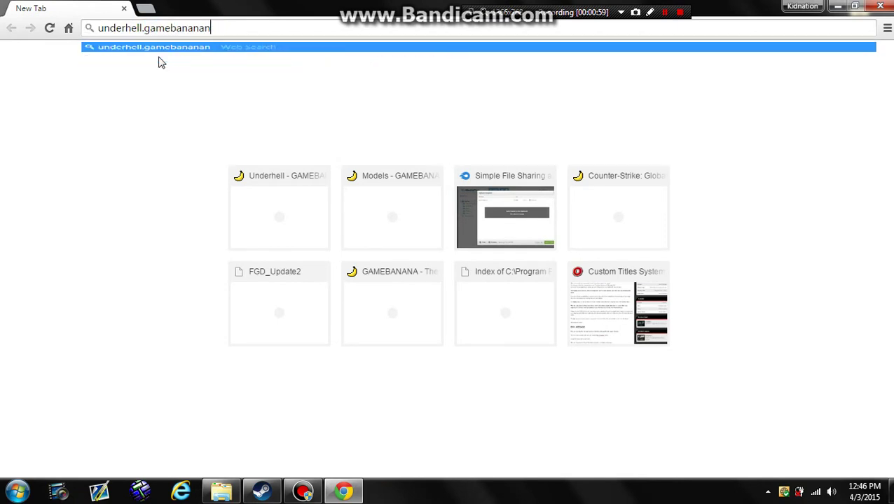
pyautogui.press('BackSpace')
pyautogui.write('.com')
pyautogui.press('Return')
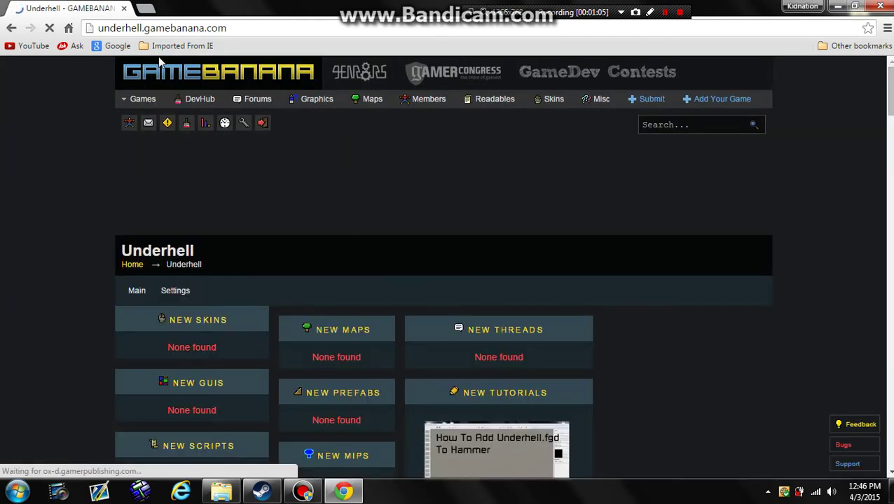
# - Open the How To Add Underhell.fgd To Hammer tutorial and follow its FGD_Update3 zip download link
pyautogui.click(511, 454)
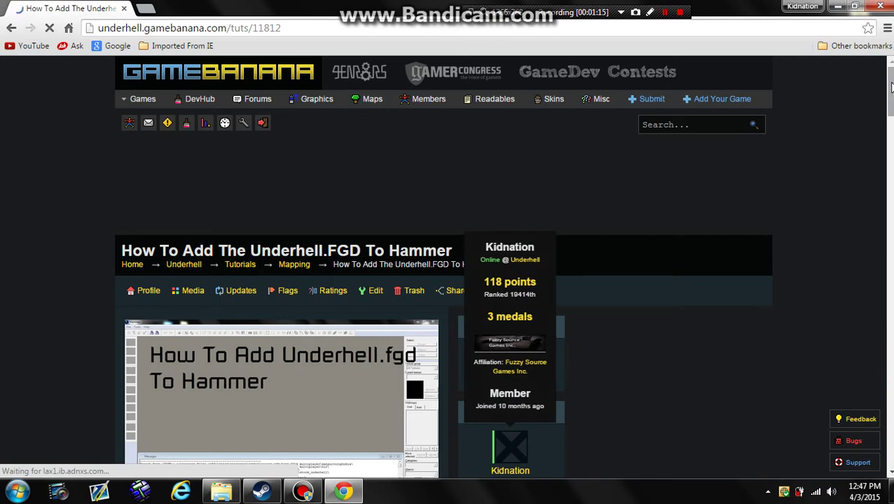
pyautogui.scroll(-6, 428, 219)
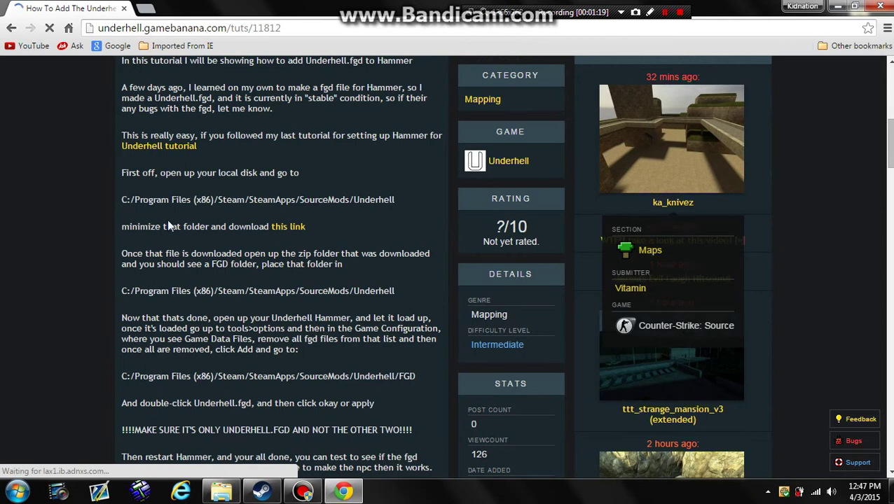
pyautogui.click(287, 228)
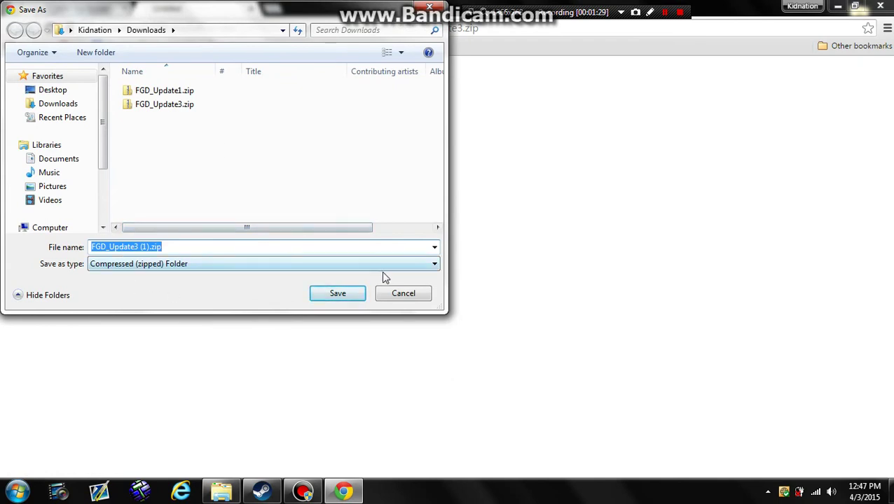
# - Save FGD_Update3 (1).zip, open it, and check the .fgd files inside its FGD folder
pyautogui.click(329, 295)
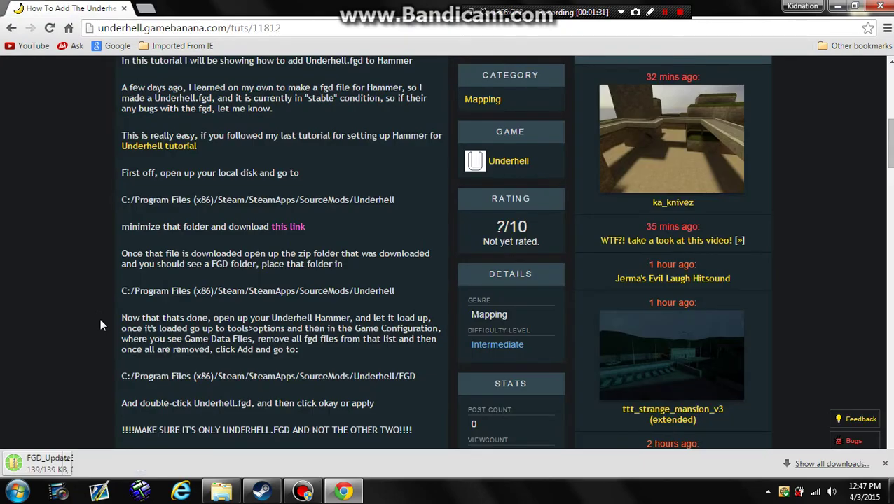
pyautogui.click(133, 468)
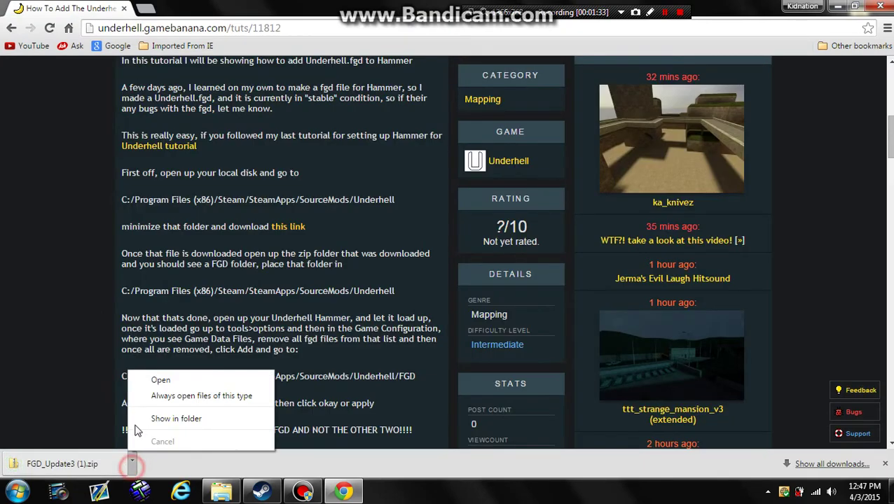
pyautogui.click(158, 380)
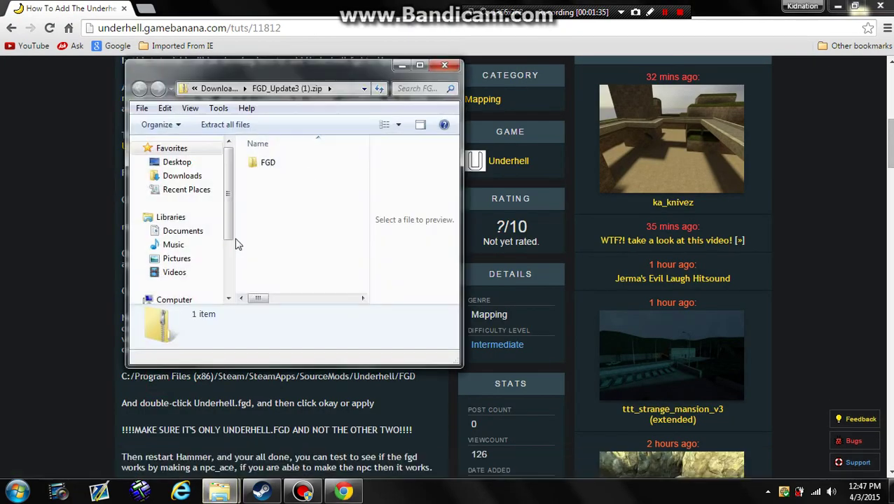
pyautogui.click(272, 165)
pyautogui.doubleClick(273, 165)
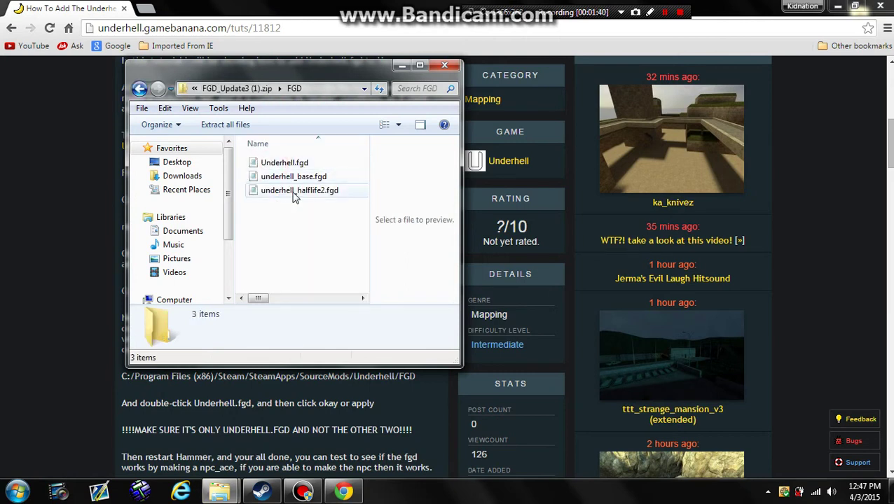
pyautogui.click(233, 89)
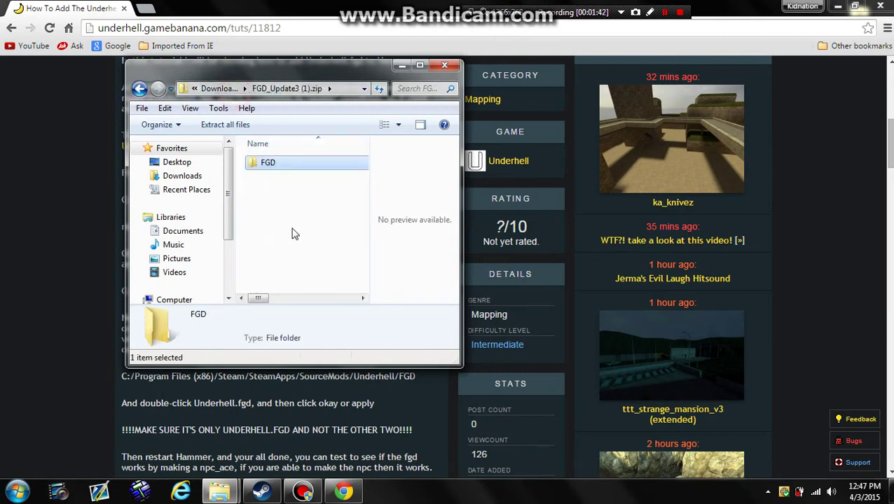
# - Copy the zip's FGD folder into the SourceMods\Underhell folder
pyautogui.moveTo(227, 493)
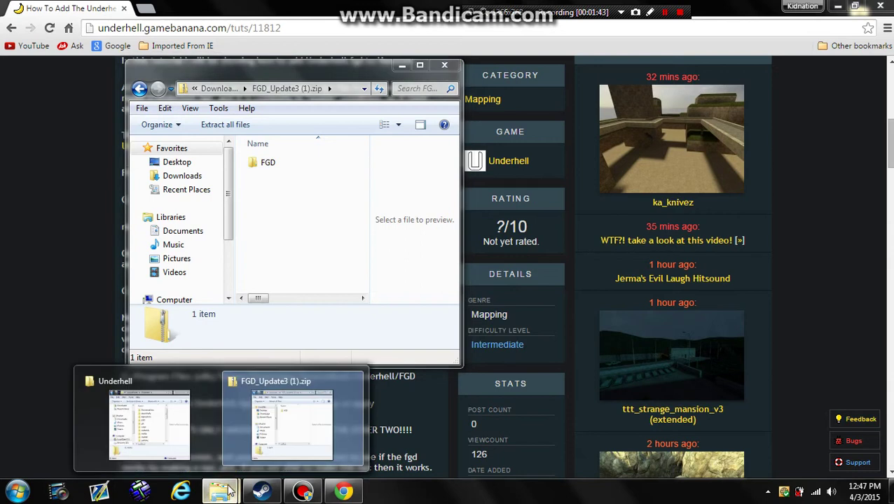
pyautogui.click(189, 427)
pyautogui.moveTo(241, 56); pyautogui.dragTo(619, 95)
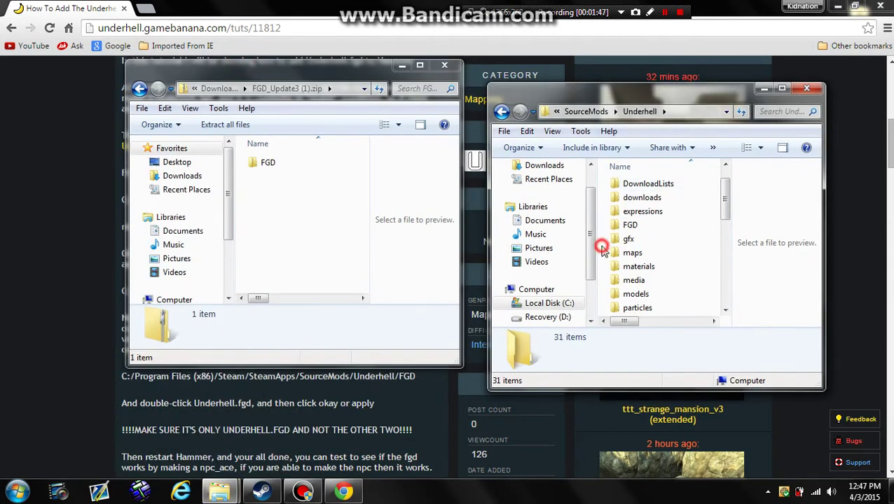
pyautogui.click(267, 173)
pyautogui.click(260, 165)
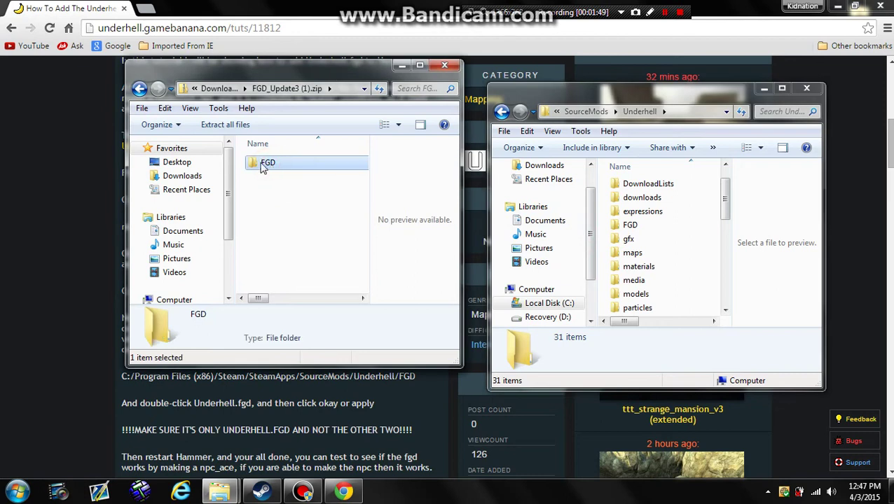
pyautogui.moveTo(351, 183); pyautogui.dragTo(327, 202)
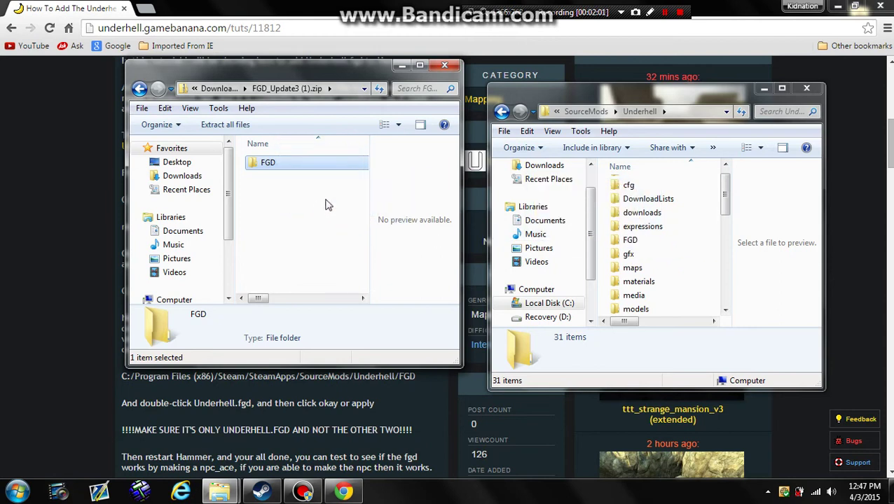
# - Close the zip's window and the Chrome browser
pyautogui.click(449, 70)
pyautogui.moveTo(683, 98)
pyautogui.mouseDown()
pyautogui.moveTo(226, 69)
pyautogui.moveTo(233, 175)
pyautogui.moveTo(697, 101)
pyautogui.mouseUp()
pyautogui.click(880, 6)
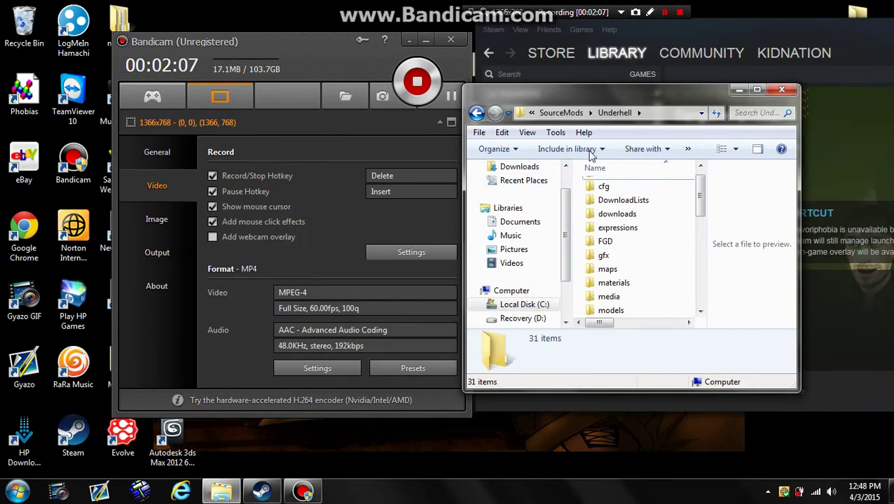
# - Launch Hammer and choose the SourceTest game configuration
pyautogui.click(259, 378)
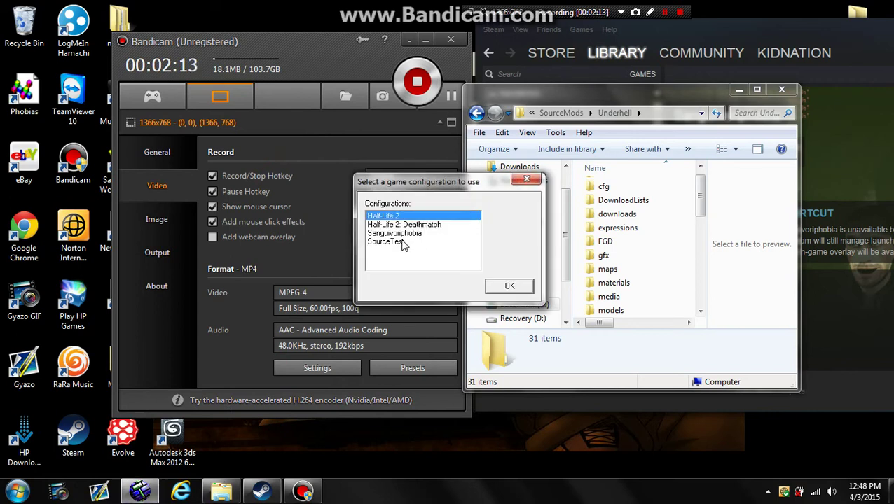
pyautogui.click(403, 242)
pyautogui.click(507, 287)
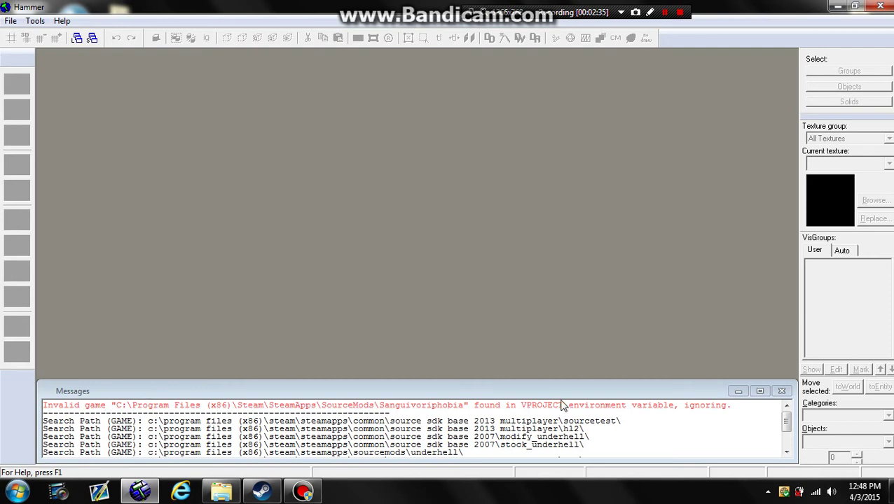
# - Create a new blank map and open Tools > Options to configure Hammer
pyautogui.click(11, 22)
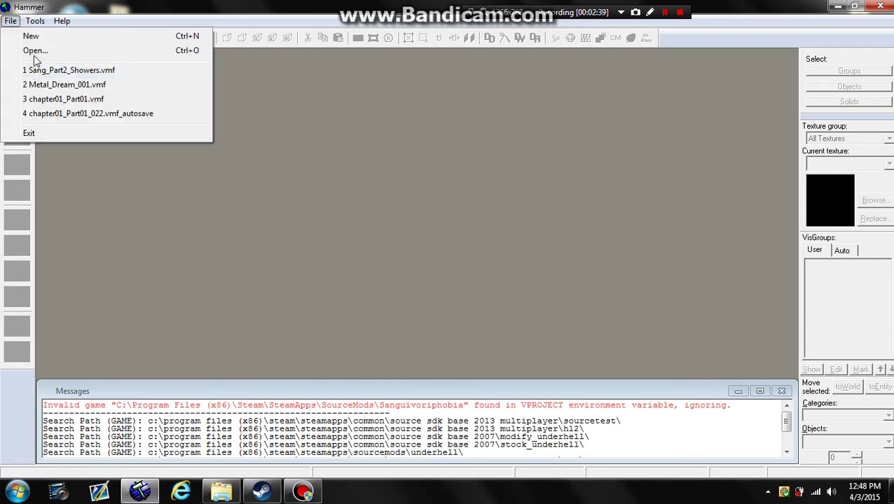
pyautogui.click(31, 37)
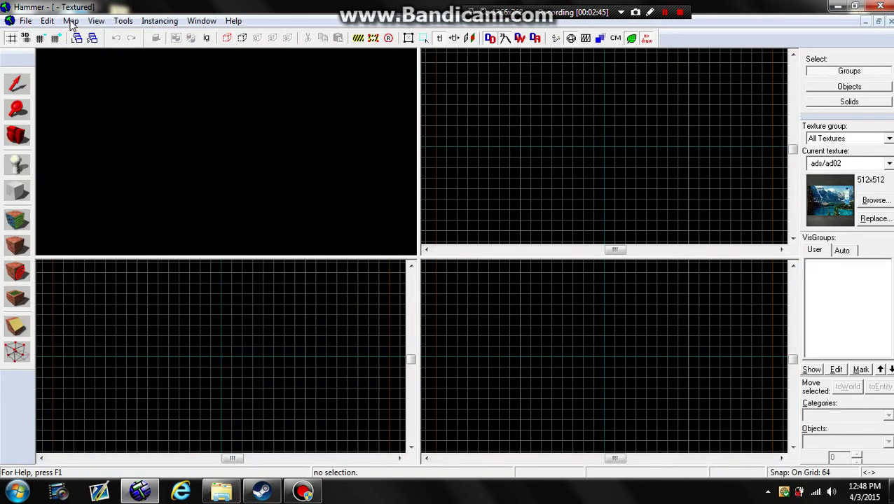
pyautogui.click(70, 21)
pyautogui.moveTo(96, 23)
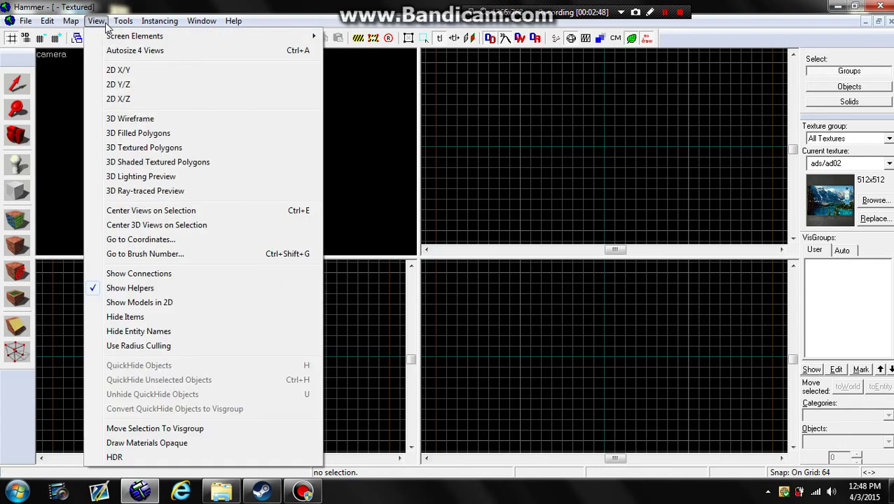
pyautogui.moveTo(124, 26)
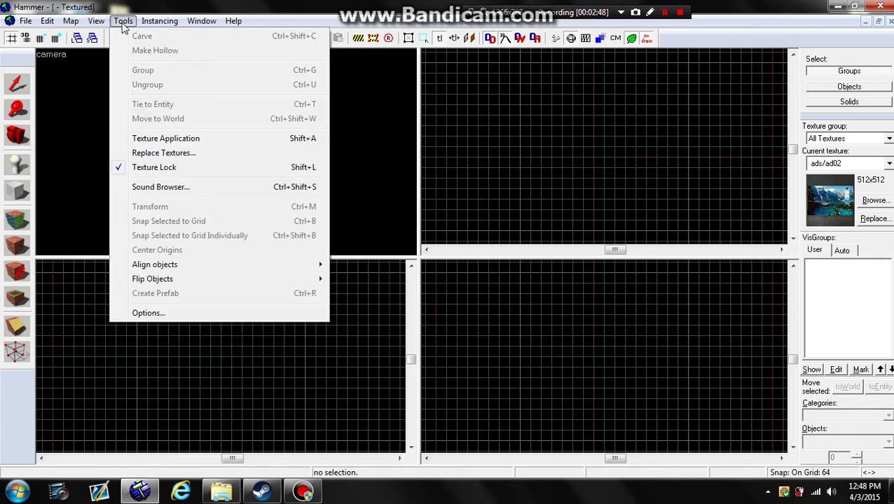
pyautogui.click(134, 313)
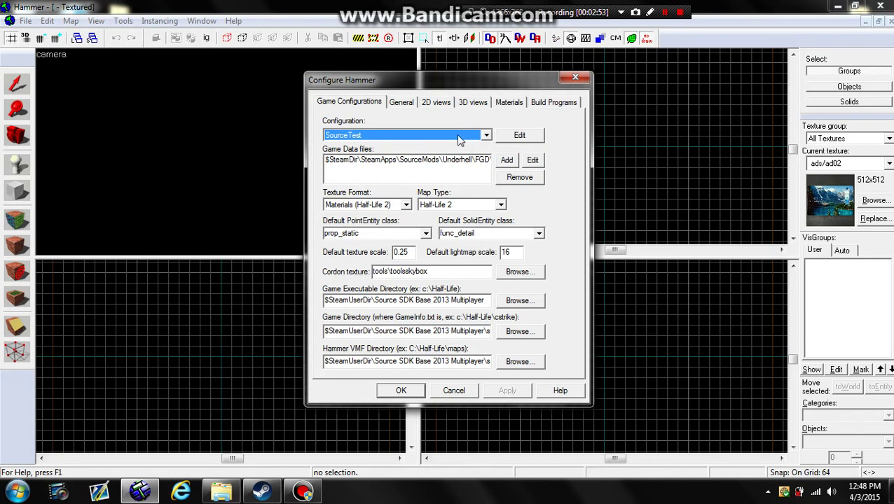
# - Remove SourceTest's existing game data file and begin adding a new FGD
pyautogui.click(486, 135)
pyautogui.click(486, 135)
pyautogui.click(473, 160)
pyautogui.click(512, 179)
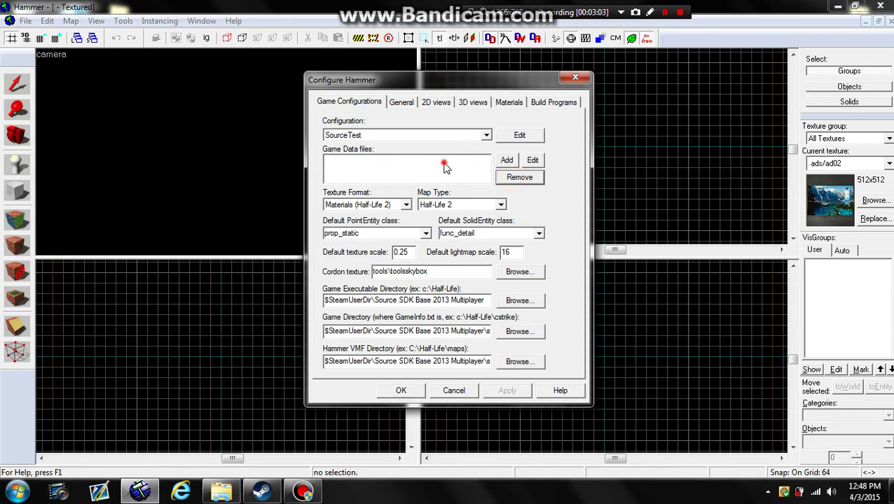
pyautogui.click(515, 180)
pyautogui.click(423, 161)
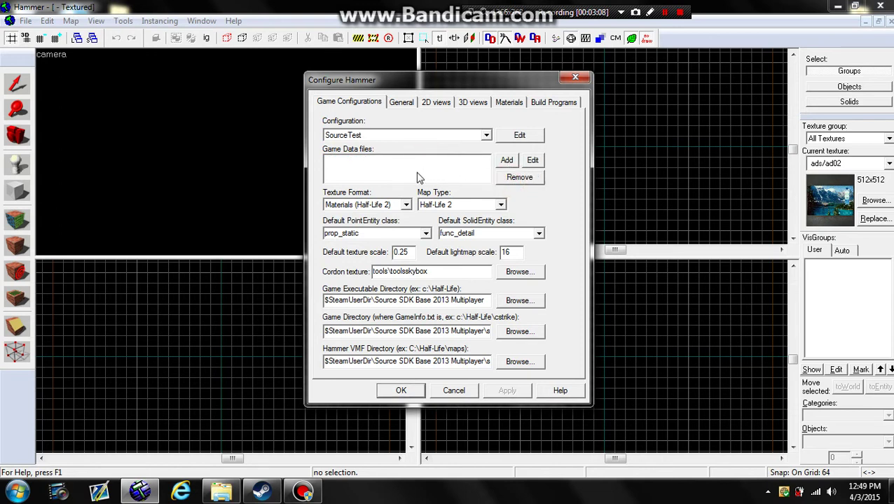
pyautogui.click(506, 161)
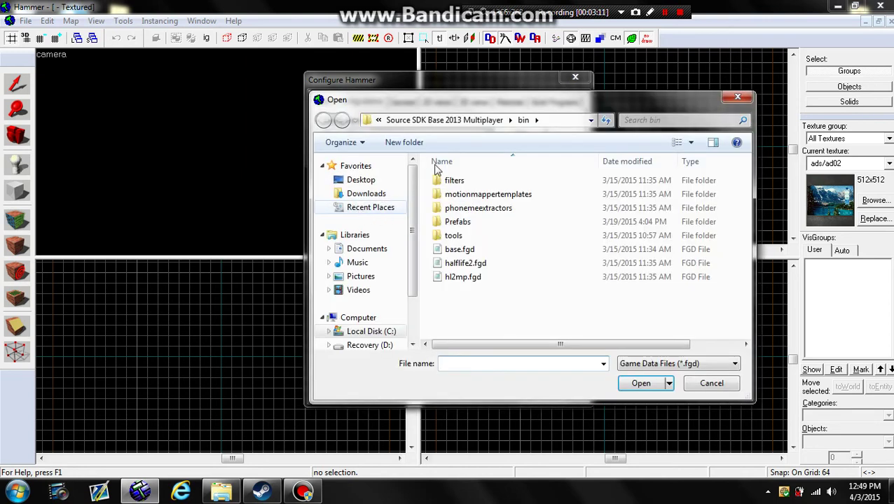
# - Browse to the SourceMods\Underhell\FGD folder in the Open dialog
pyautogui.click(400, 123)
pyautogui.click(439, 120)
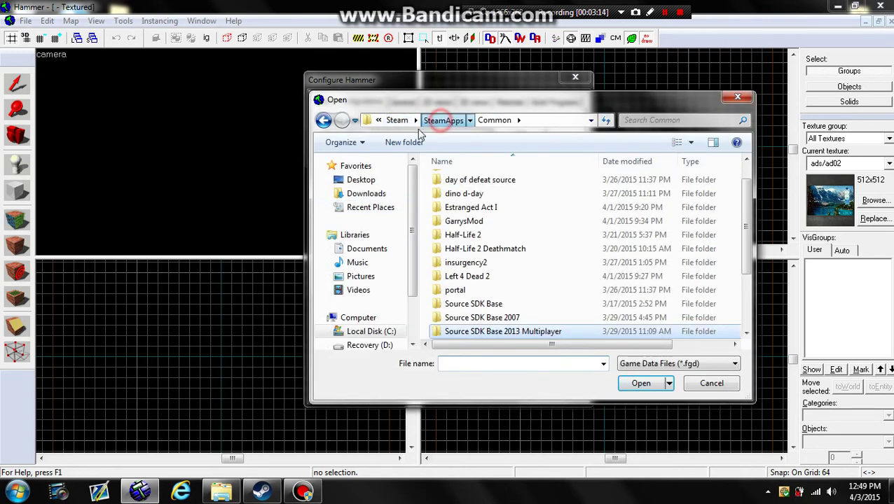
pyautogui.doubleClick(460, 211)
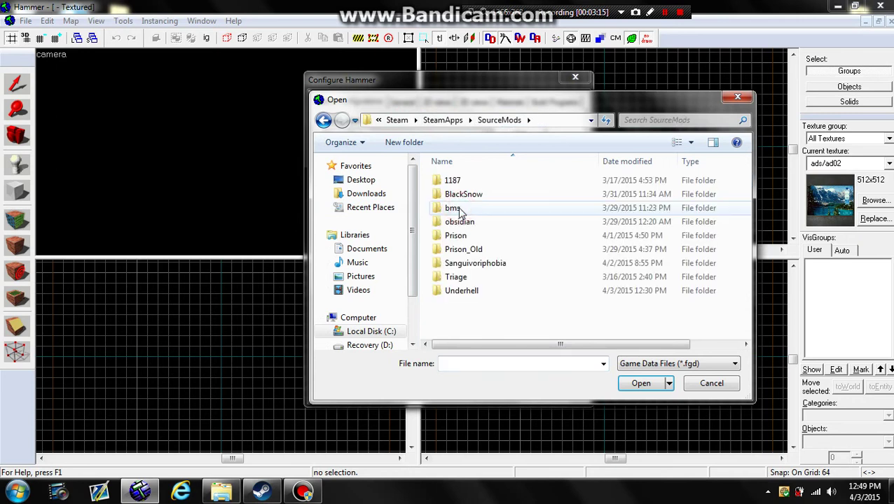
pyautogui.doubleClick(457, 290)
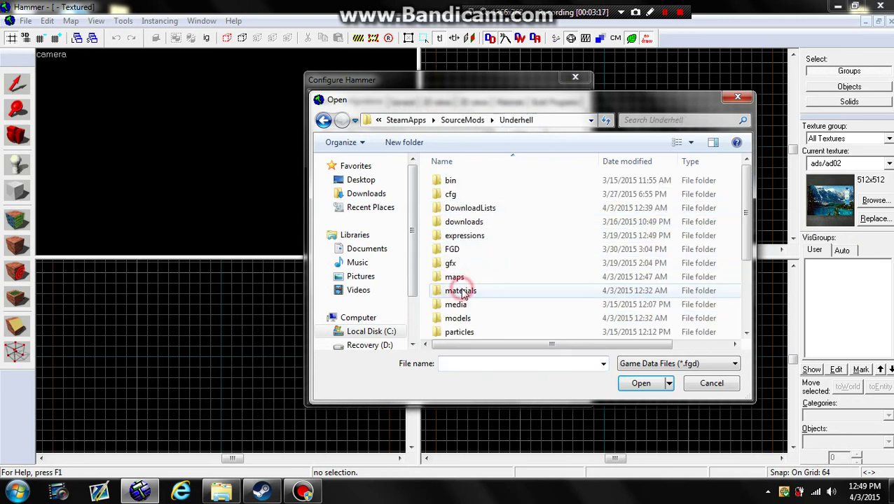
pyautogui.doubleClick(454, 250)
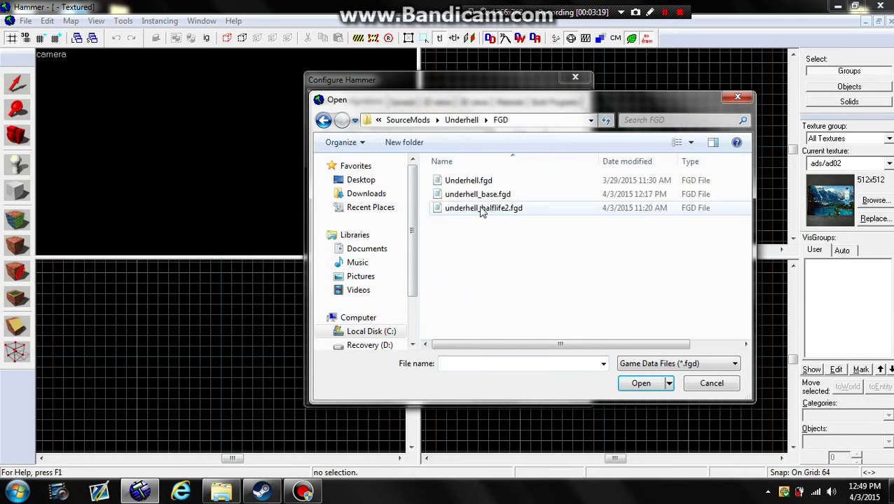
# - Add Underhell.fgd as the game data file and confirm the configuration with OK
pyautogui.click(469, 208)
pyautogui.click(472, 195)
pyautogui.click(473, 209)
pyautogui.click(463, 195)
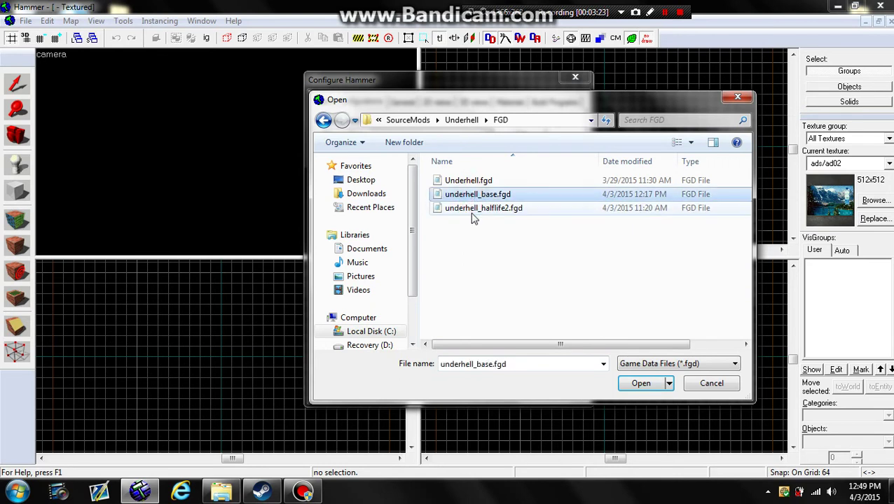
pyautogui.click(475, 210)
pyautogui.click(474, 181)
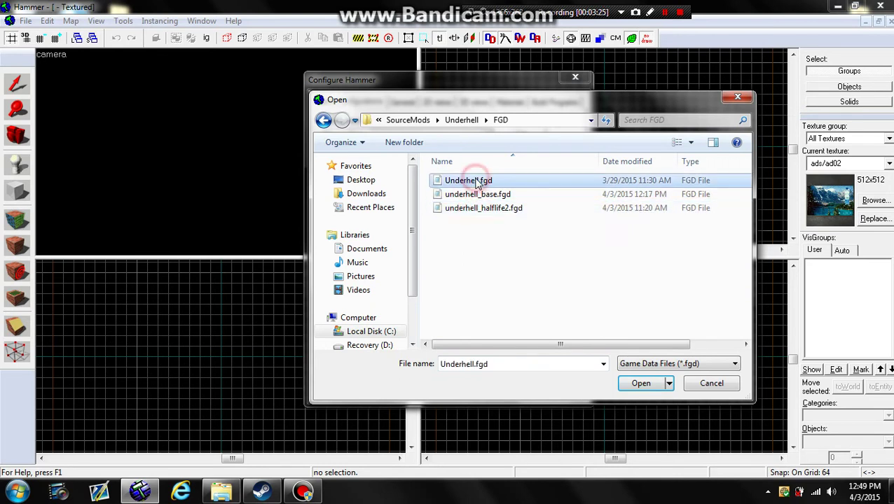
pyautogui.doubleClick(476, 182)
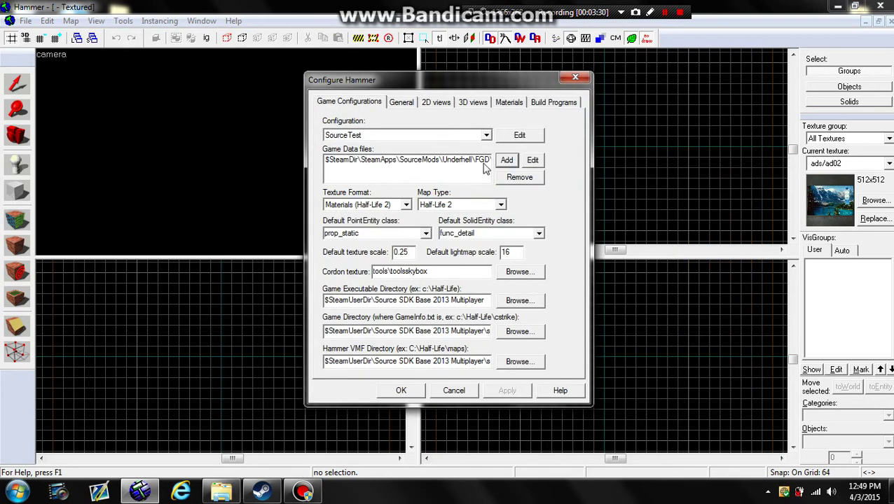
pyautogui.click(398, 391)
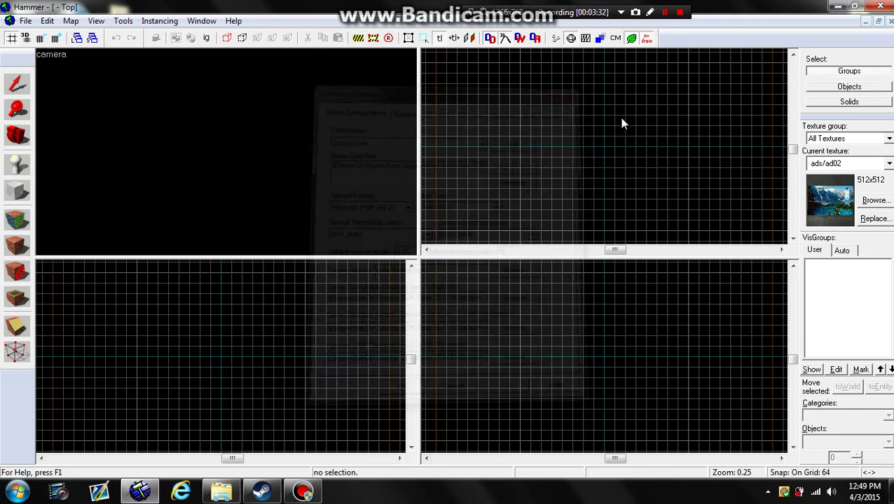
# - Close and relaunch Hammer with the SourceTest configuration
pyautogui.click(880, 5)
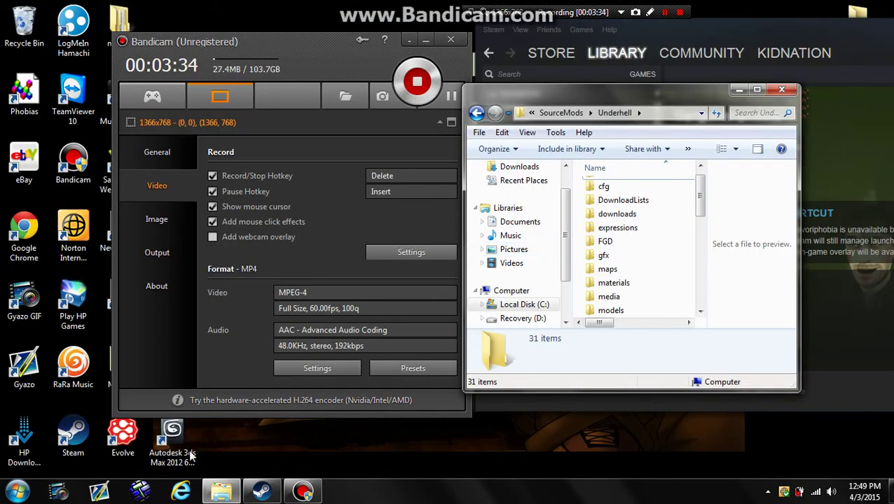
pyautogui.click(140, 494)
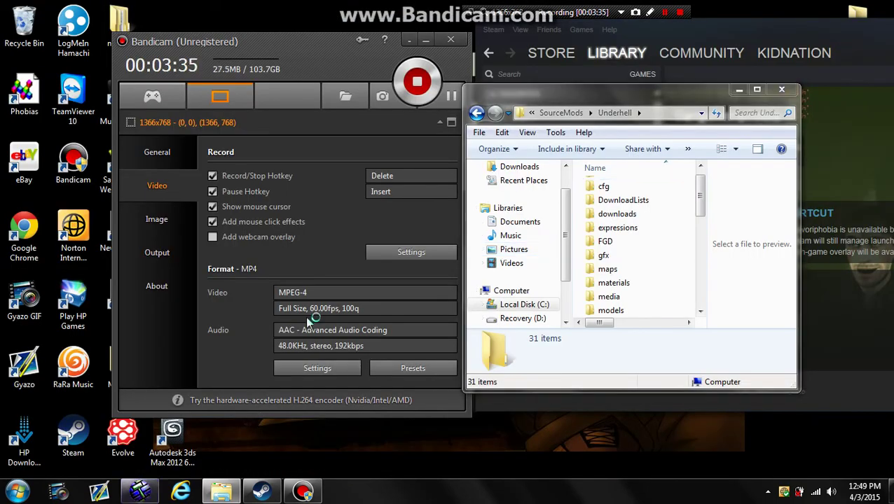
pyautogui.click(393, 242)
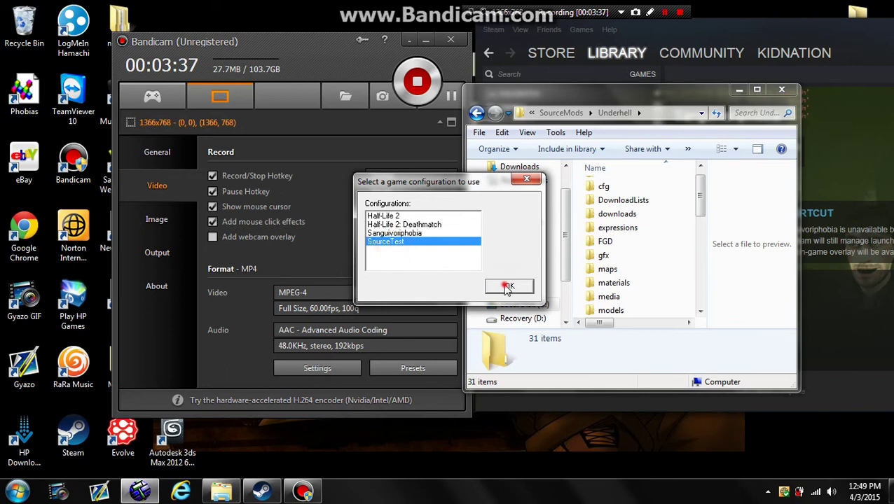
pyautogui.click(511, 284)
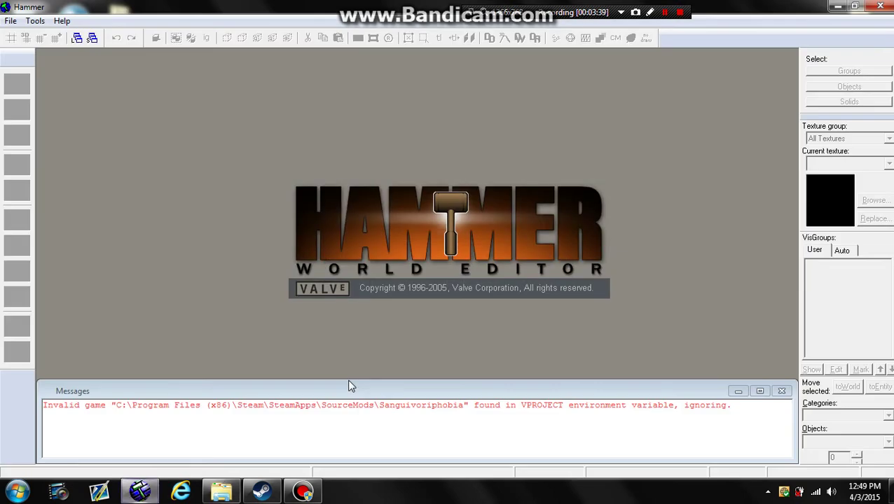
# - Start a new empty map and make the Top view active
pyautogui.click(10, 20)
pyautogui.click(31, 37)
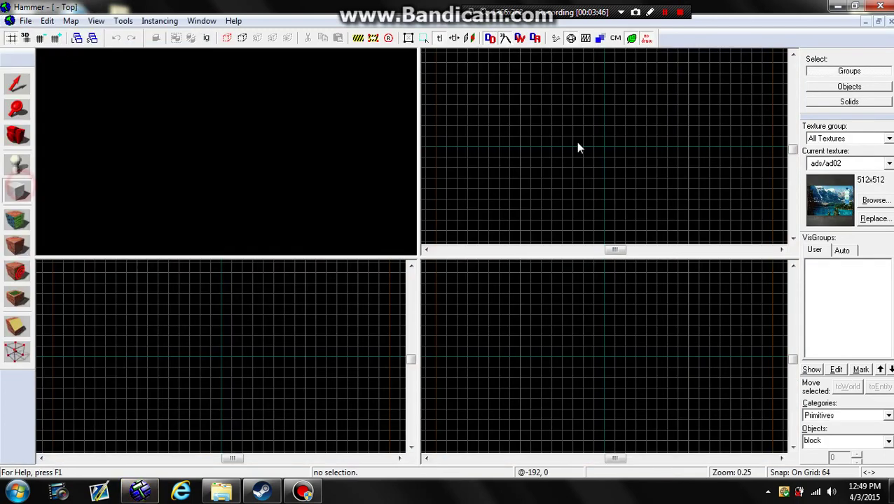
pyautogui.click(532, 81)
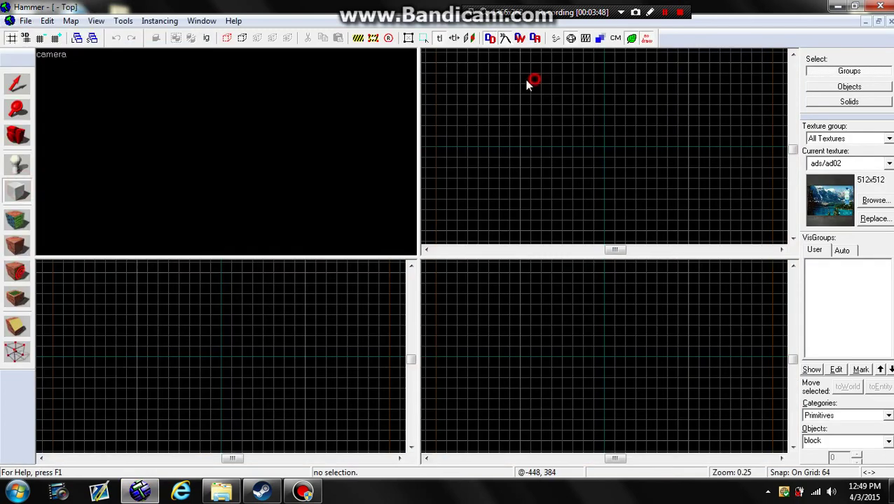
# - Create a 1472×640×576 block and hollow it into a room with Make Hollow
pyautogui.moveTo(530, 83); pyautogui.dragTo(777, 191)
pyautogui.moveTo(651, 359); pyautogui.dragTo(650, 441)
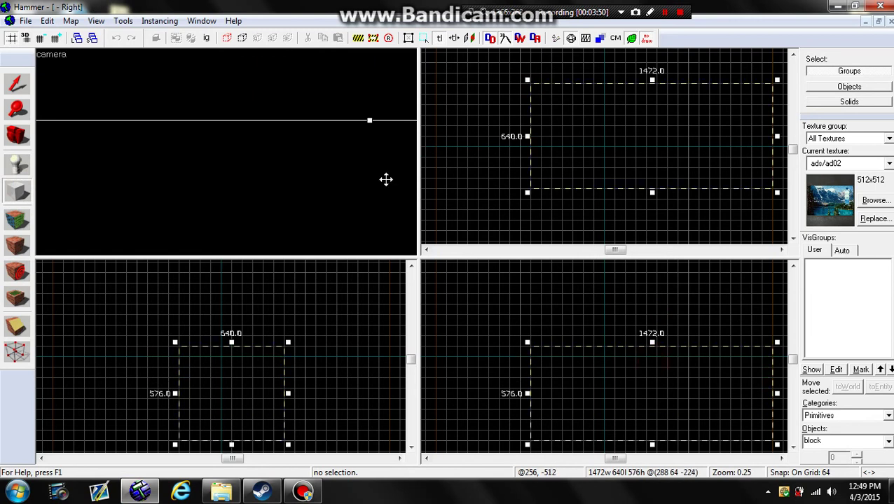
pyautogui.press('Return')
pyautogui.click(124, 21)
pyautogui.click(138, 54)
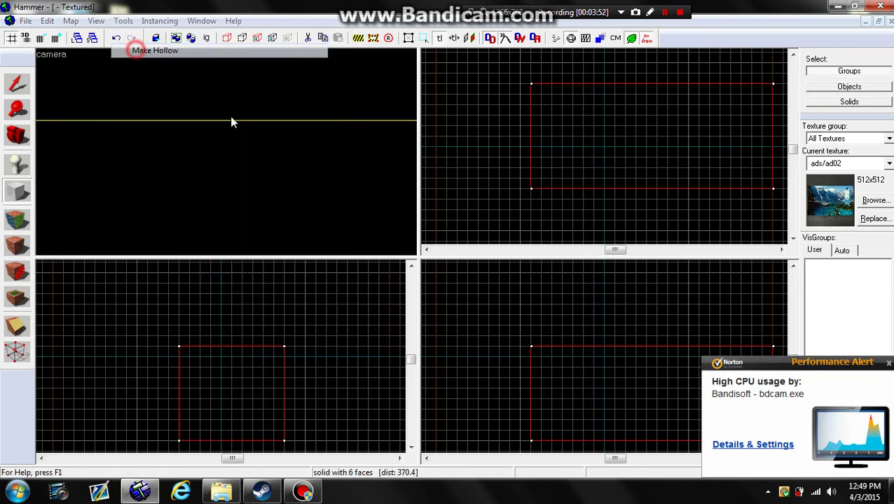
pyautogui.press('Return')
# - Place a point entity on the room's floor and open its properties
pyautogui.press('z')
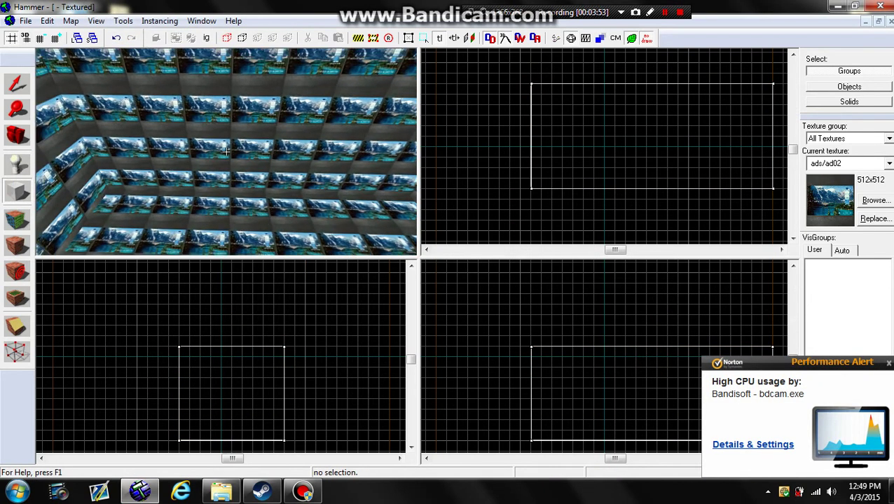
pyautogui.press('z')
pyautogui.click(17, 162)
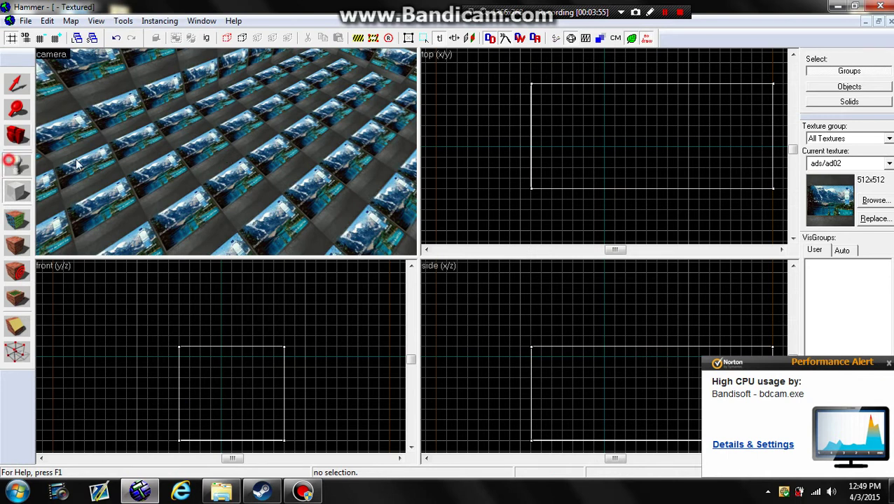
pyautogui.click(180, 171)
pyautogui.hotkey('alt', 'Return')
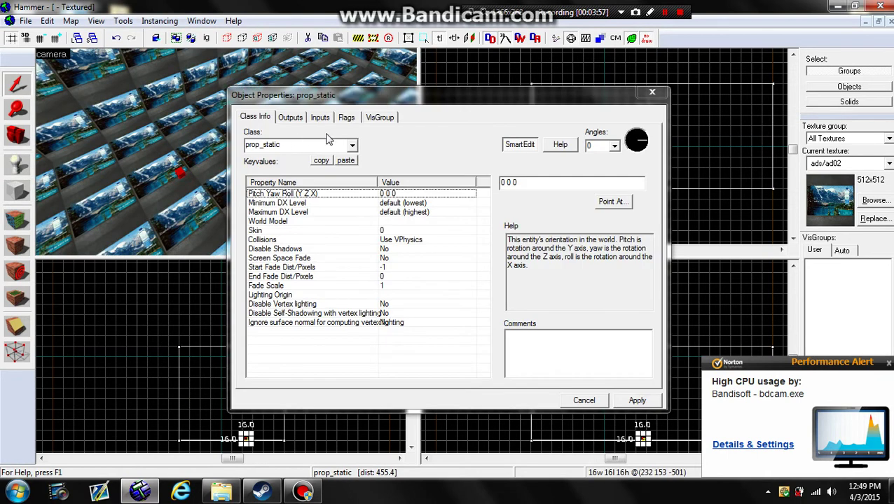
# - Change the first entity's class to info_player_start and close its properties
pyautogui.click(352, 146)
pyautogui.write('info_p')
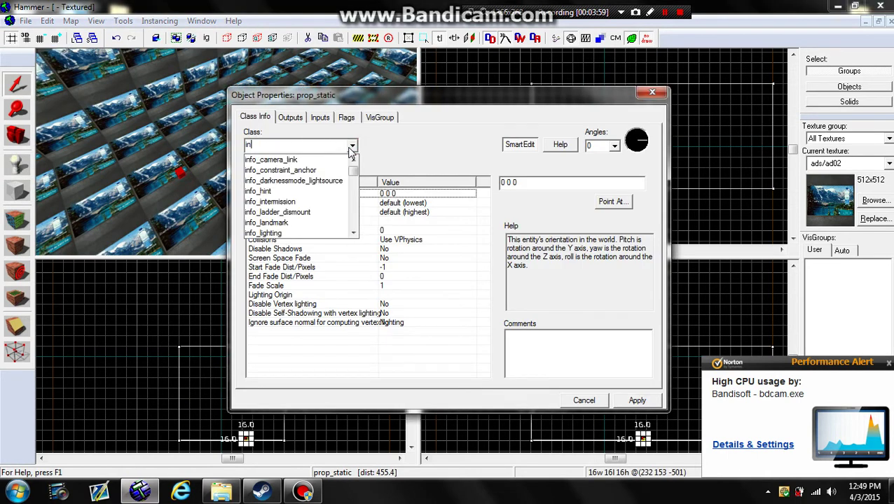
pyautogui.click(299, 171)
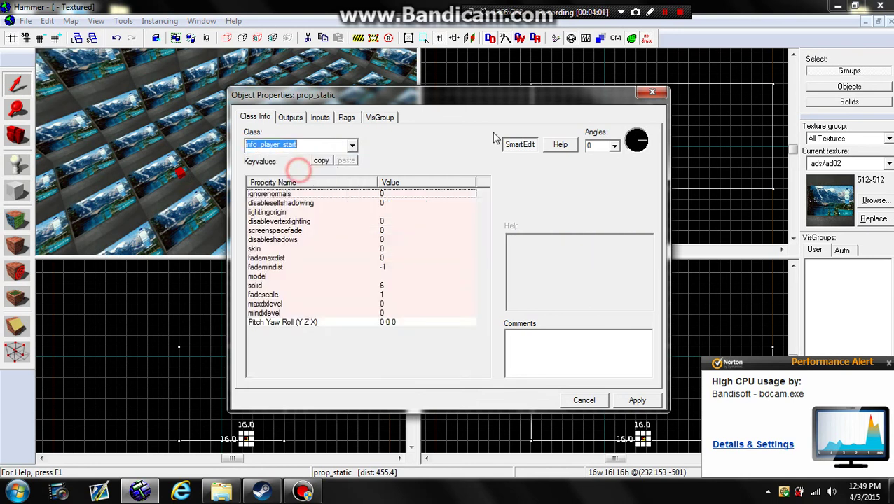
pyautogui.click(652, 91)
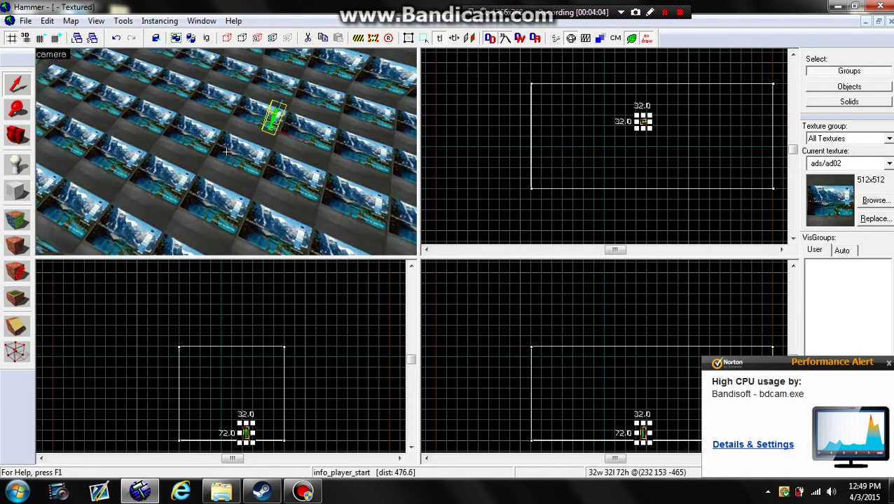
# - Place a second entity inside the room and open its Object Properties
pyautogui.press('z')
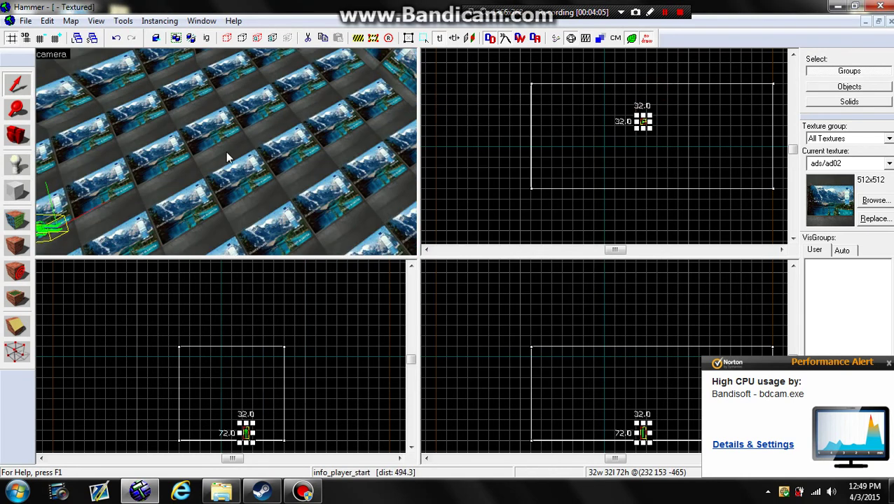
pyautogui.click(17, 164)
pyautogui.click(290, 170)
pyautogui.hotkey('shift', 's')
pyautogui.click(290, 169)
pyautogui.hotkey('alt', 'Return')
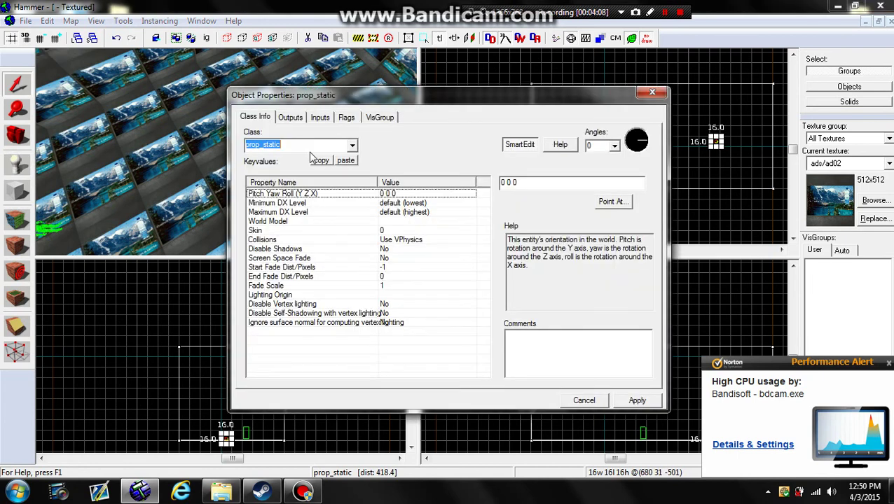
# - Set the second entity's class to npc_infected from the Class list
pyautogui.click(352, 145)
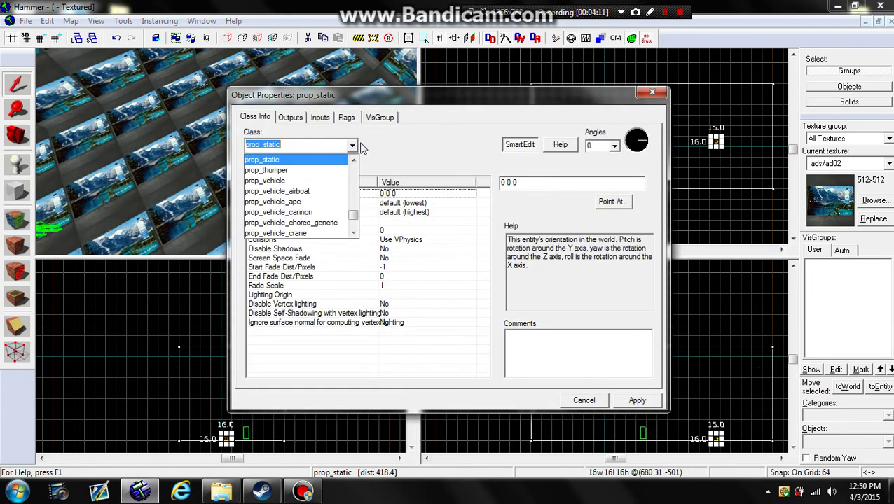
pyautogui.write('npc')
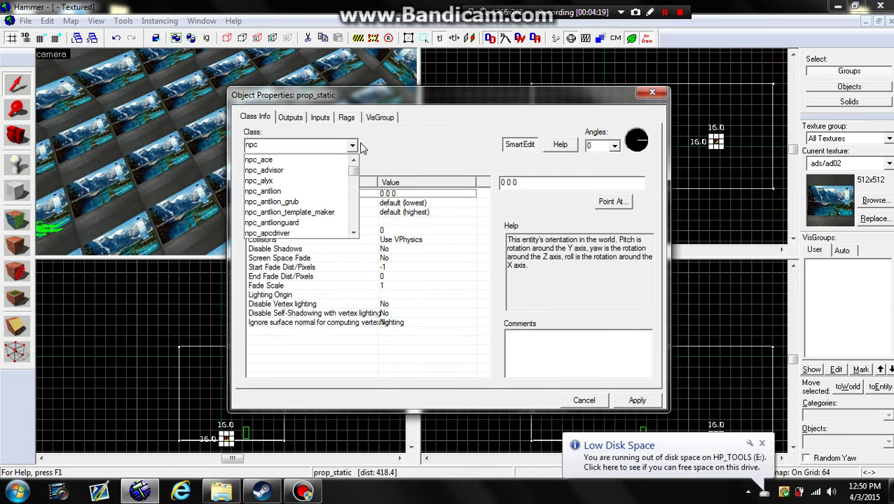
pyautogui.write('inf')
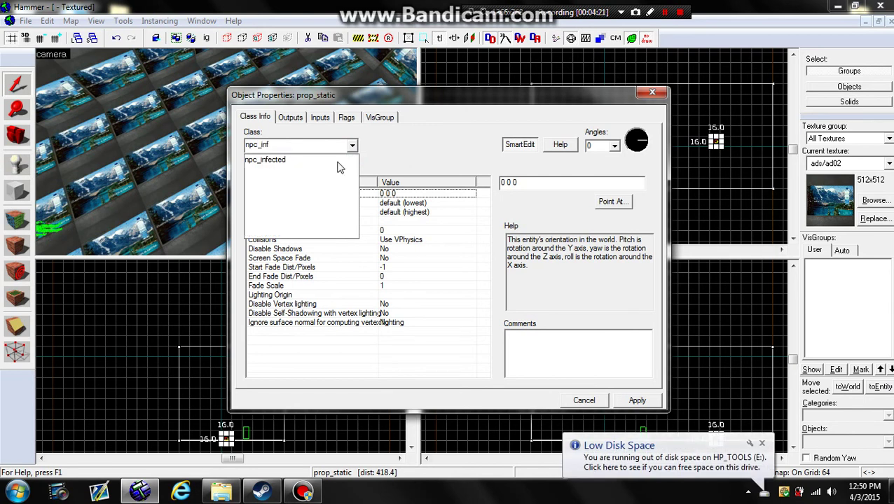
pyautogui.click(336, 162)
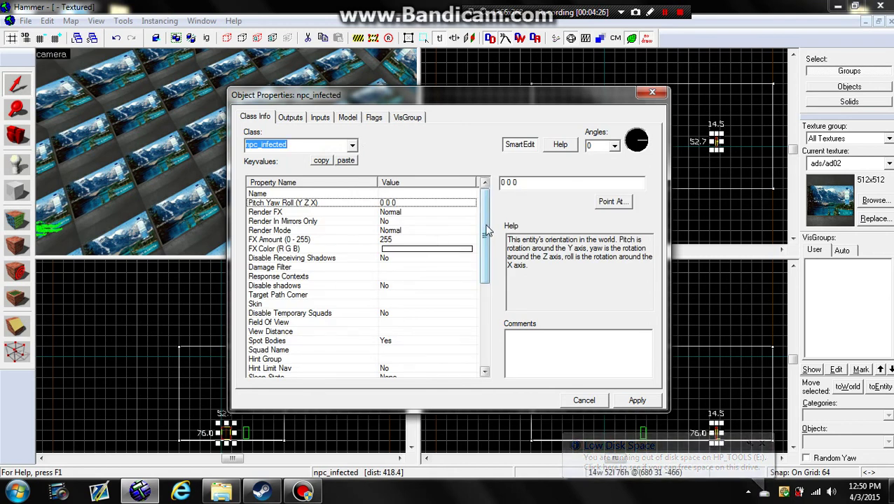
pyautogui.moveTo(484, 235); pyautogui.dragTo(484, 341)
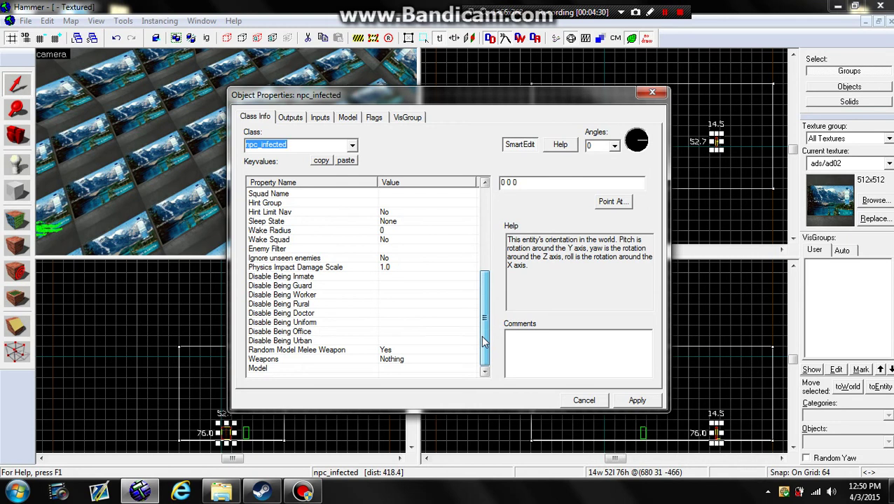
# - Switch that entity's class to npc_citizen
pyautogui.click(352, 145)
pyautogui.write('npc_ci')
pyautogui.click(305, 159)
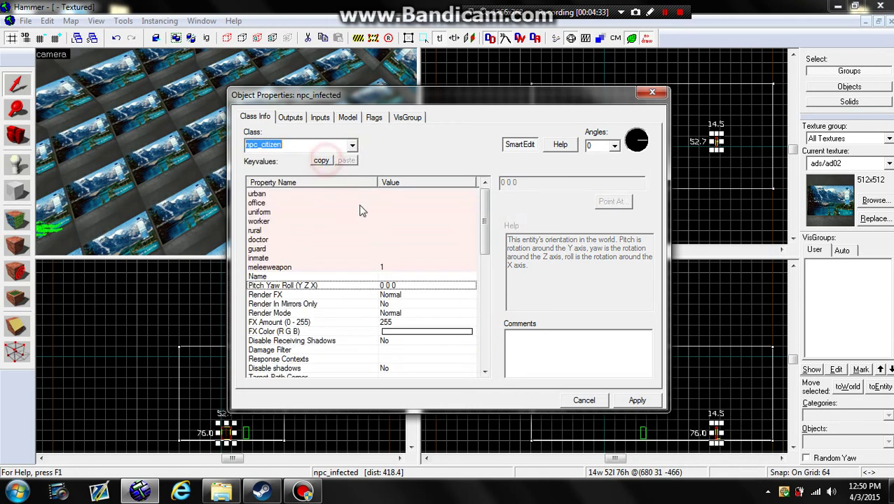
pyautogui.click(487, 210)
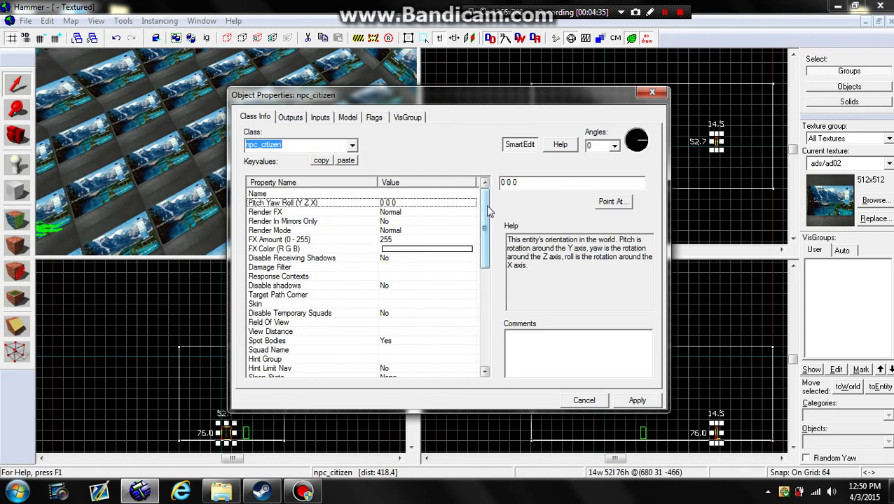
pyautogui.moveTo(488, 212); pyautogui.dragTo(491, 316)
pyautogui.click(394, 333)
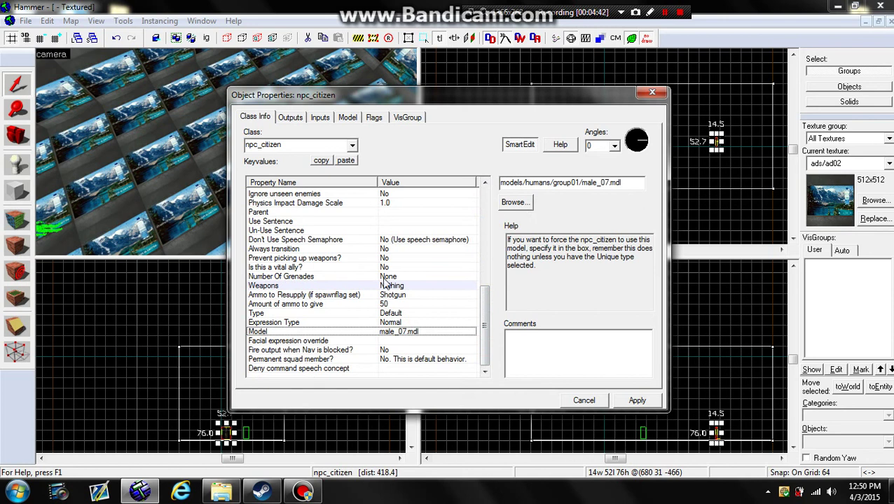
pyautogui.click(386, 278)
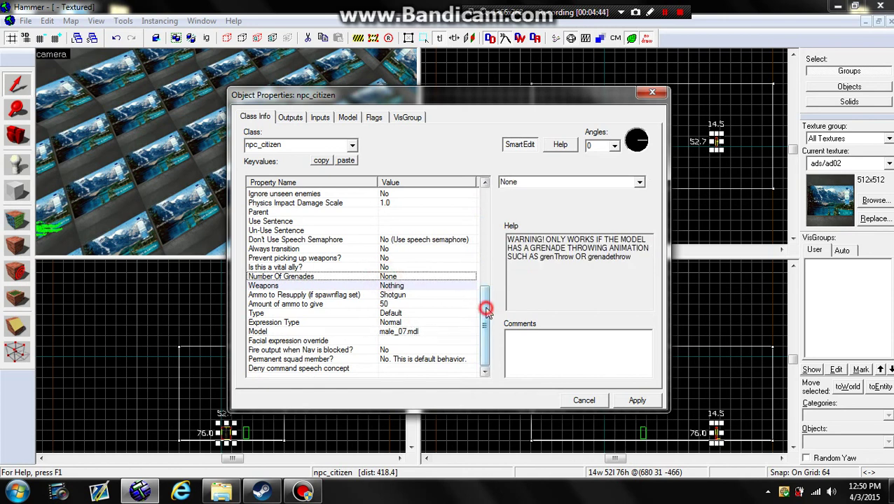
pyautogui.scroll(5, 449, 222)
pyautogui.scroll(1, 449, 222)
pyautogui.click(318, 259)
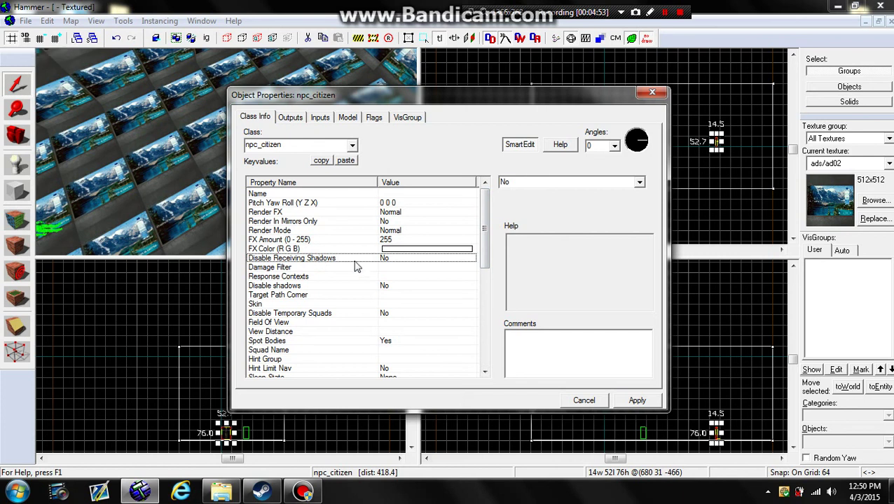
pyautogui.moveTo(485, 233)
pyautogui.mouseDown()
pyautogui.moveTo(475, 343)
pyautogui.moveTo(475, 233)
pyautogui.mouseUp()
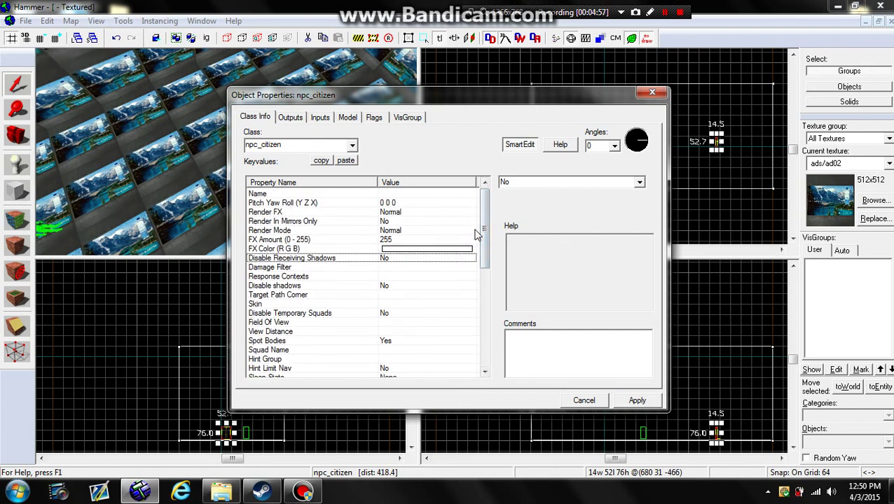